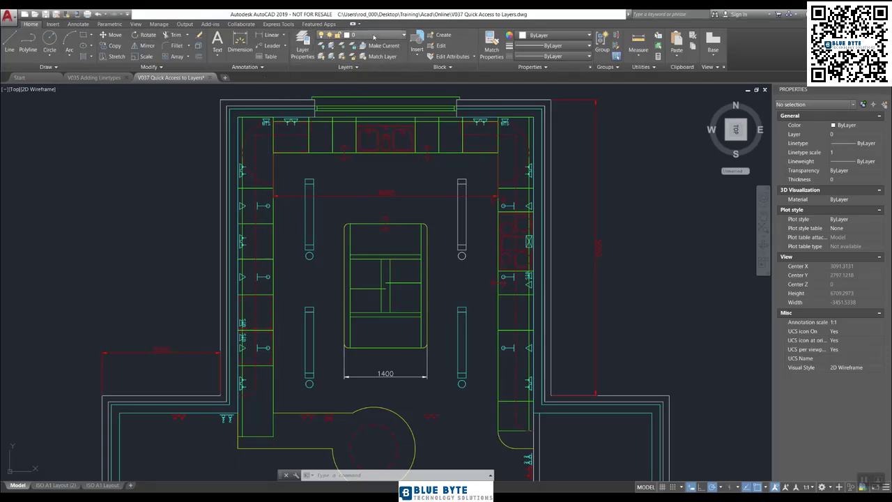
In the Layers drop-down, freeze and then thaw the A-Windows and Dimensions layers
{"action": "left_click", "coordinate": [376, 37]}
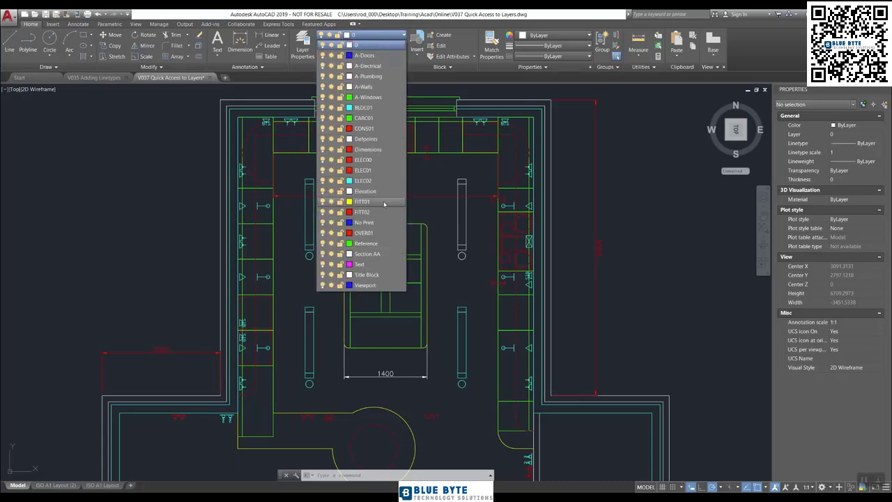
{"action": "left_click", "coordinate": [390, 35]}
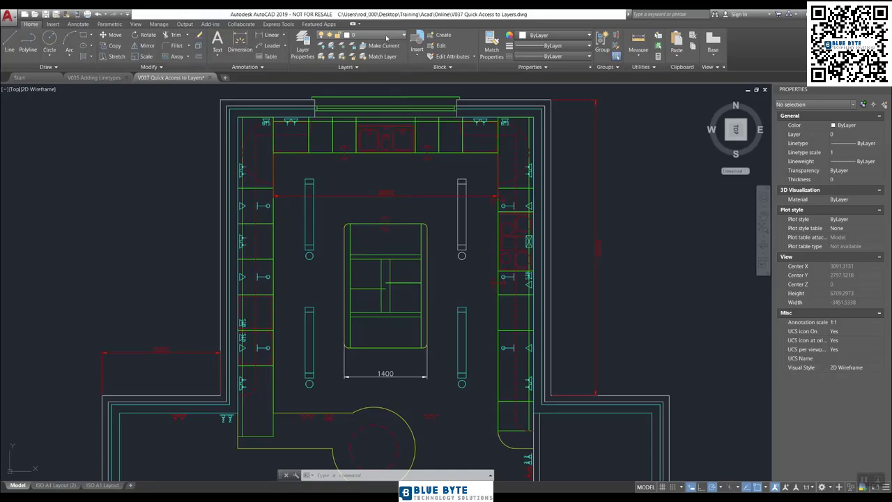
{"action": "left_click", "coordinate": [386, 37]}
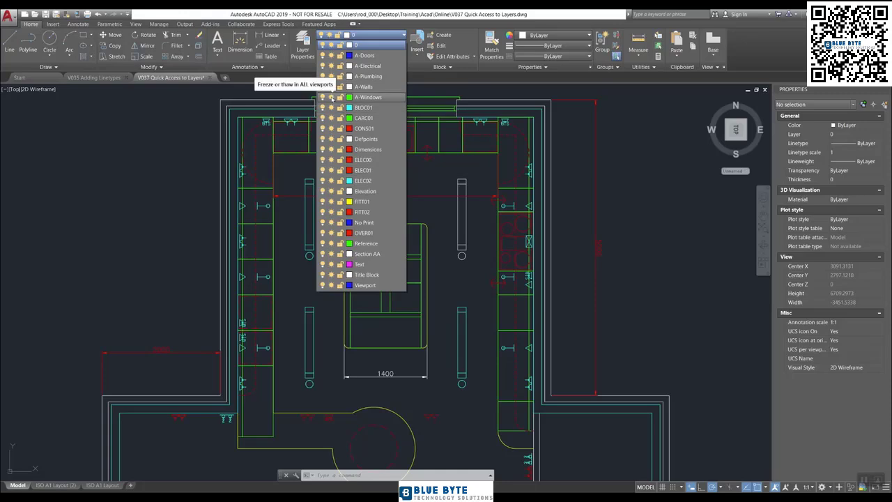
{"action": "left_click", "coordinate": [331, 97]}
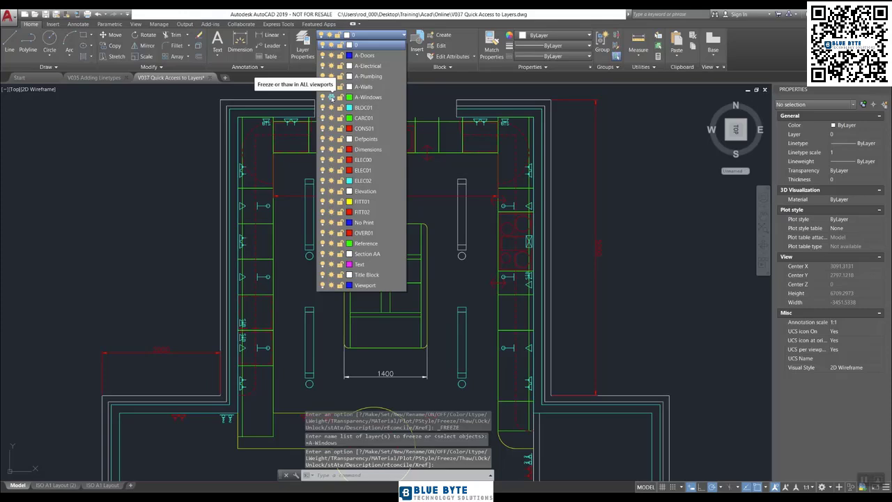
{"action": "left_click", "coordinate": [331, 97]}
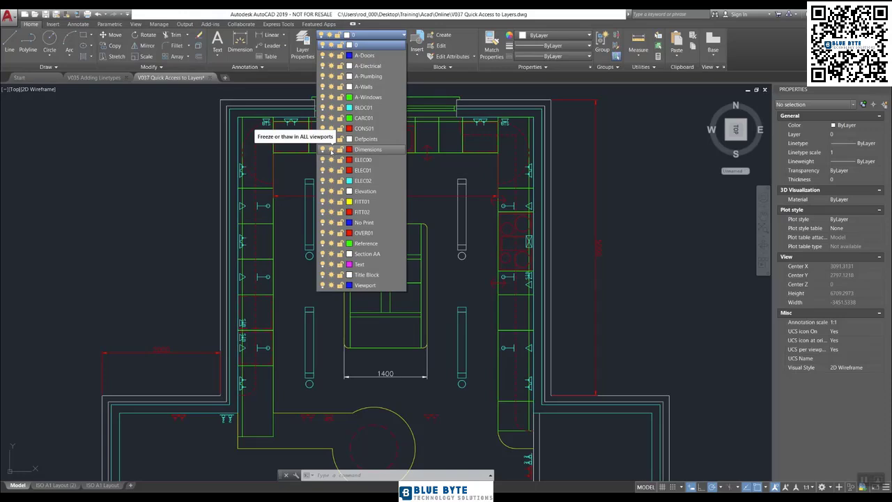
{"action": "left_click", "coordinate": [331, 150]}
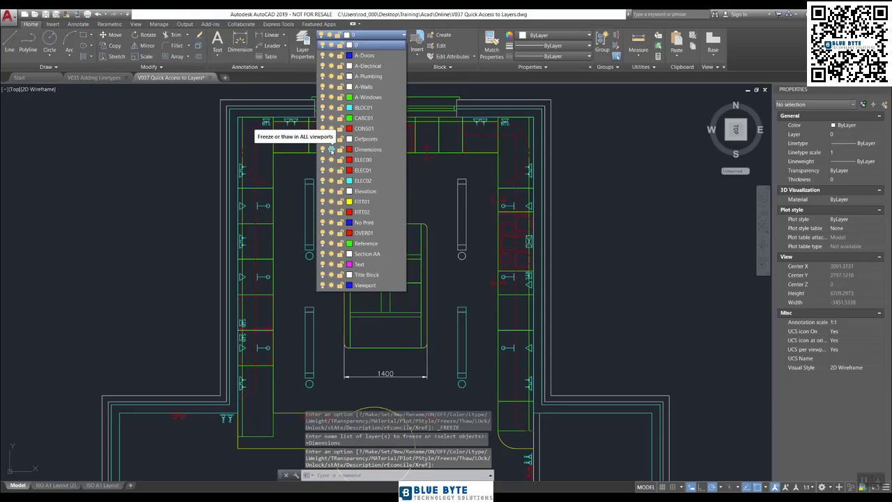
{"action": "left_click", "coordinate": [331, 150]}
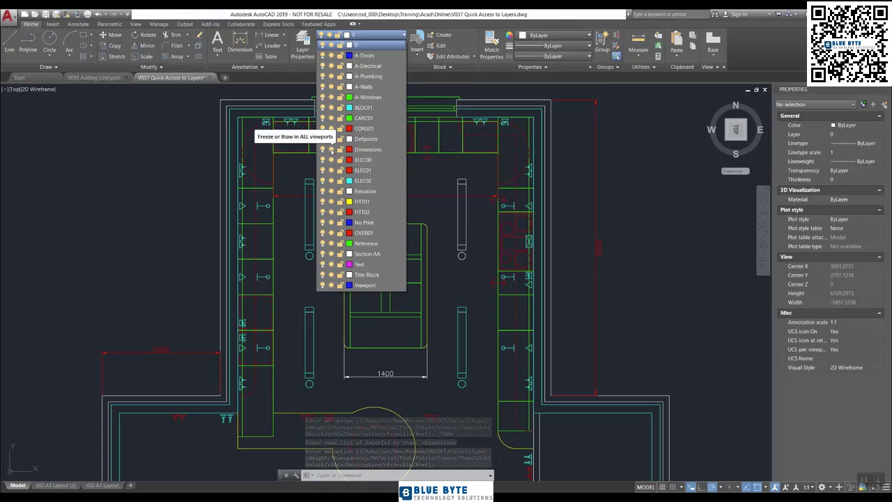
Close the layer list and read the rollover layer info for a wall and the light circle
{"action": "left_click", "coordinate": [445, 81]}
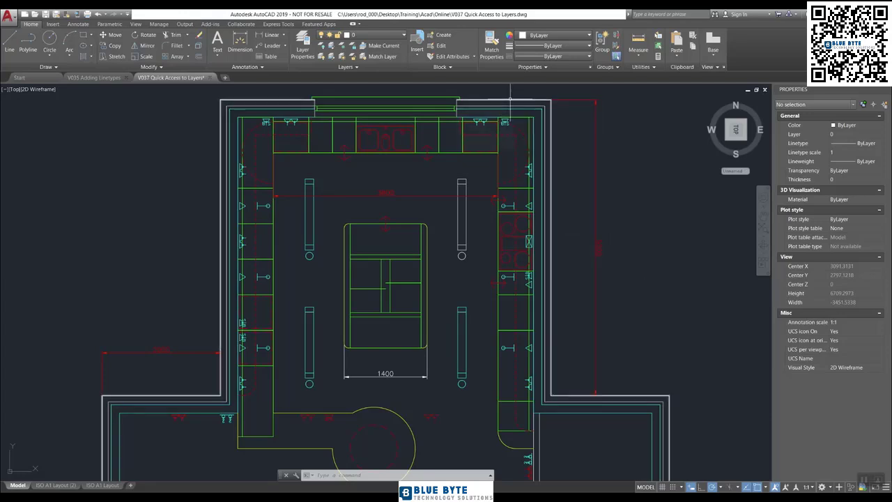
{"action": "mouse_move", "coordinate": [509, 101]}
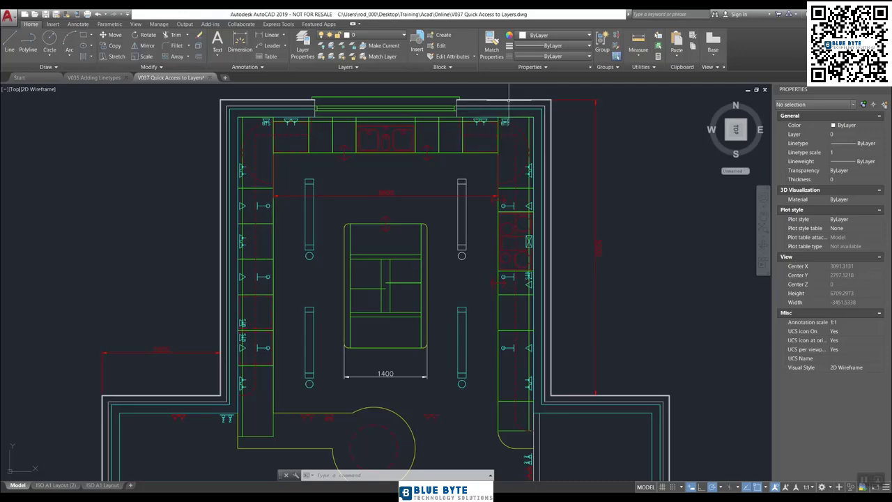
{"action": "mouse_move", "coordinate": [384, 136]}
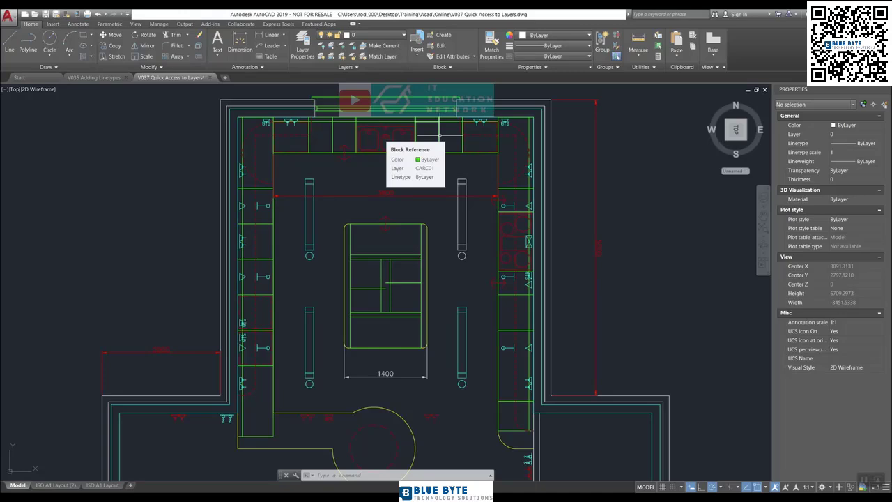
{"action": "key", "text": "Escape"}
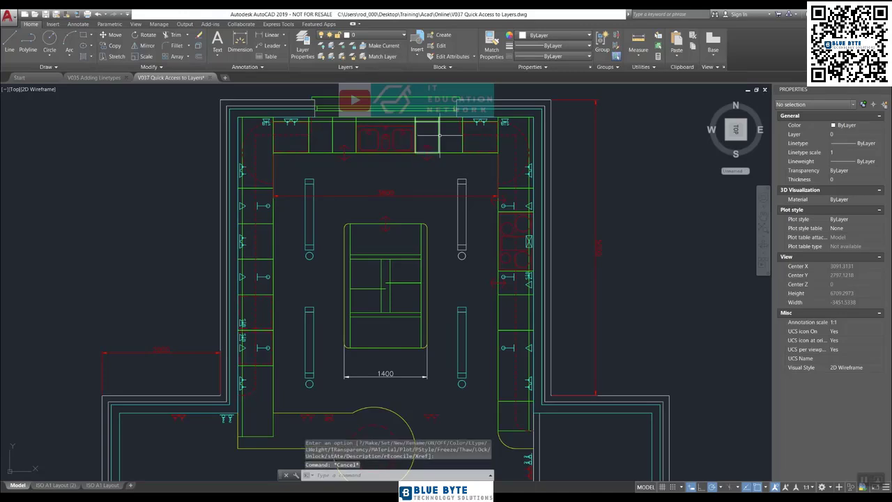
Move the right-hand light fitting beside the island onto the ELEC02 layer
{"action": "left_click", "coordinate": [475, 269]}
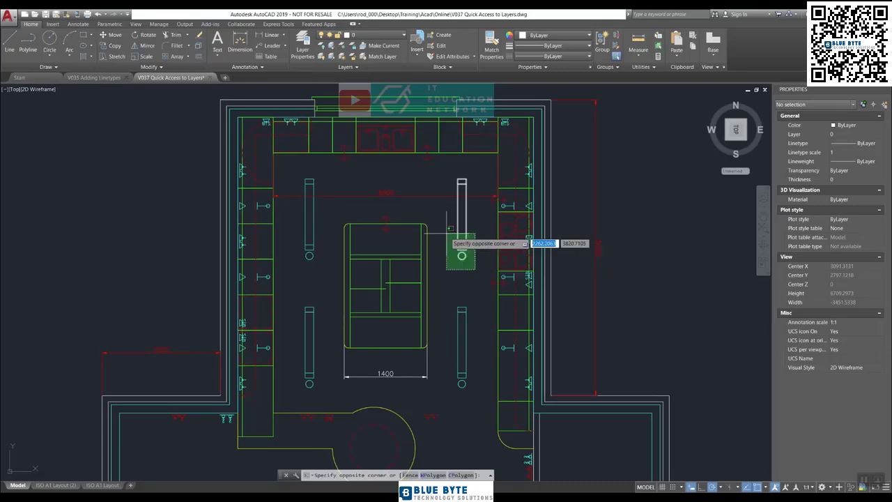
{"action": "left_click", "coordinate": [447, 233]}
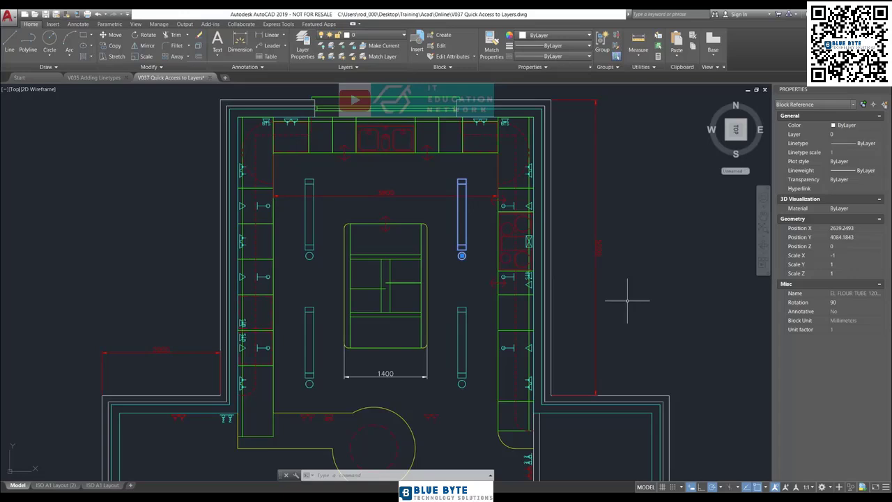
{"action": "left_click", "coordinate": [388, 36]}
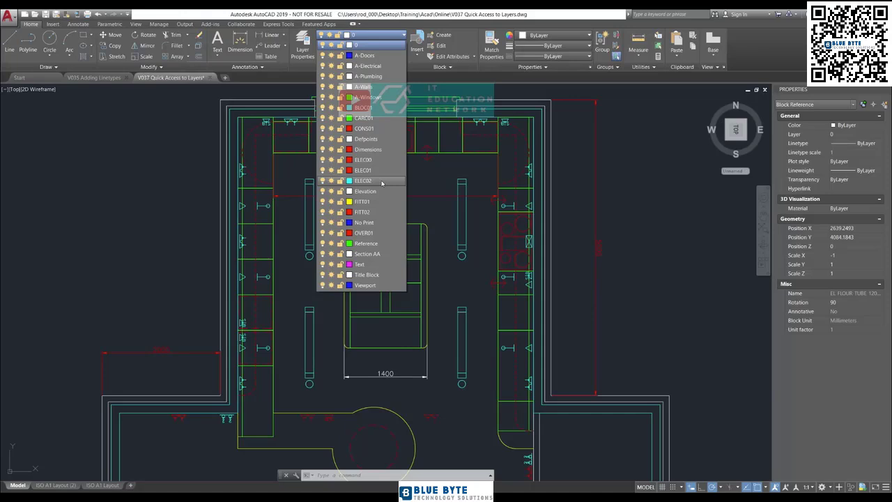
{"action": "left_click", "coordinate": [381, 181]}
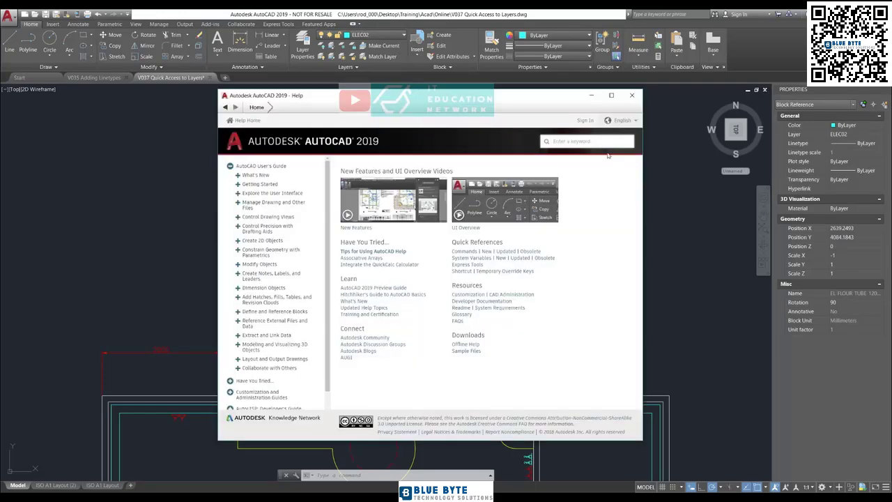
{"action": "key", "text": "Escape"}
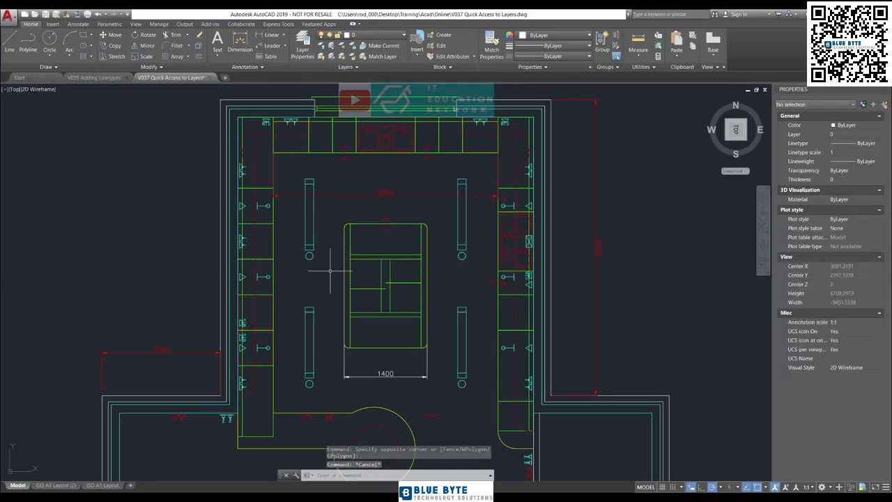
{"action": "mouse_move", "coordinate": [309, 253]}
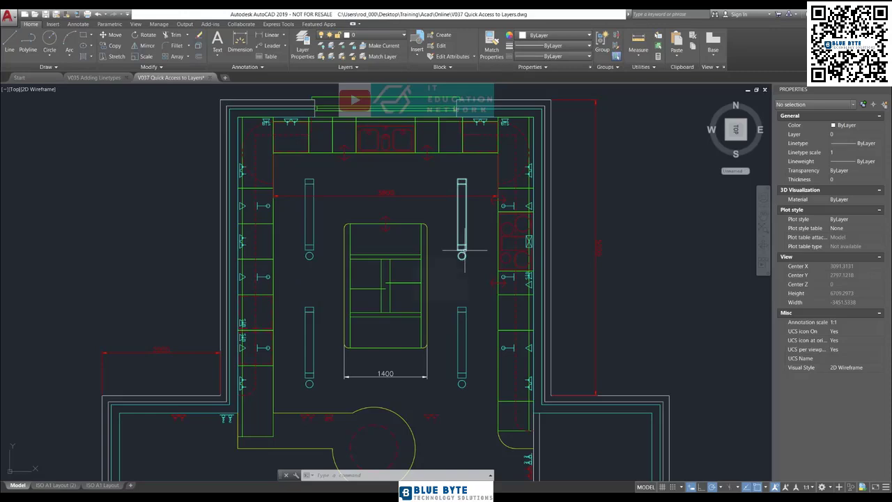
{"action": "mouse_move", "coordinate": [462, 249]}
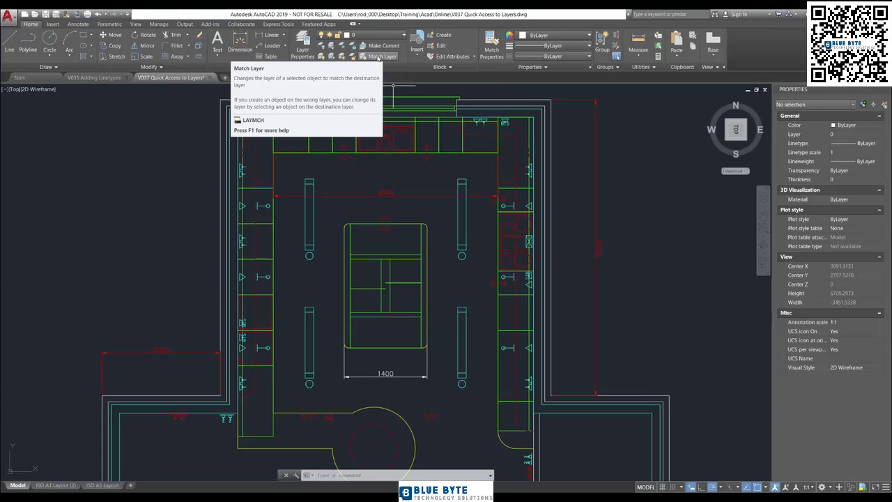
Match the 1400 dimension's layer to the red vertical dimension's Dimensions layer
{"action": "left_click", "coordinate": [385, 372]}
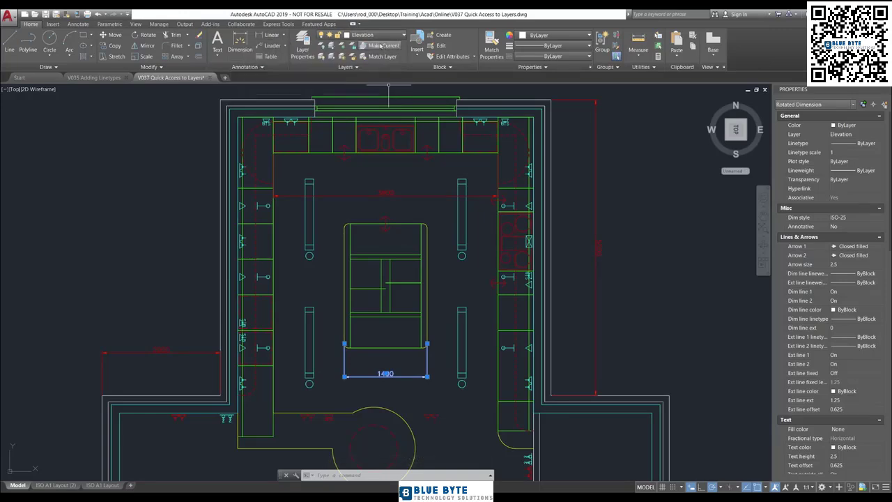
{"action": "left_click", "coordinate": [380, 57]}
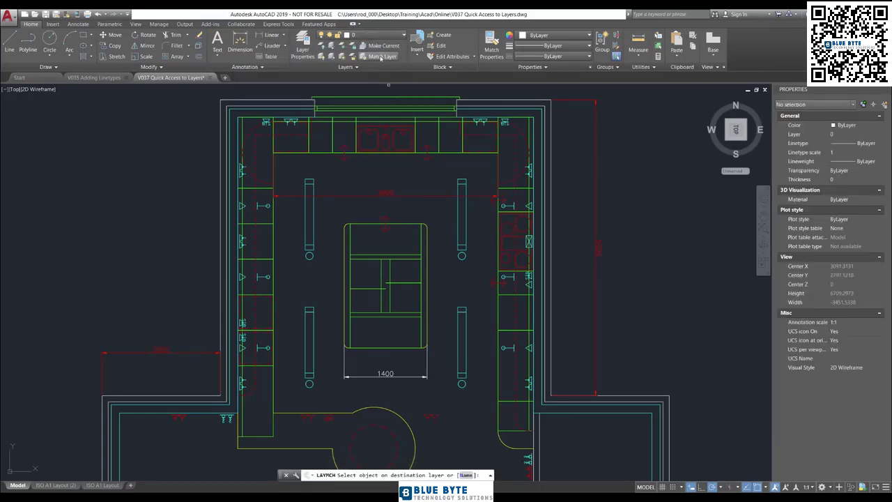
{"action": "left_click", "coordinate": [596, 196]}
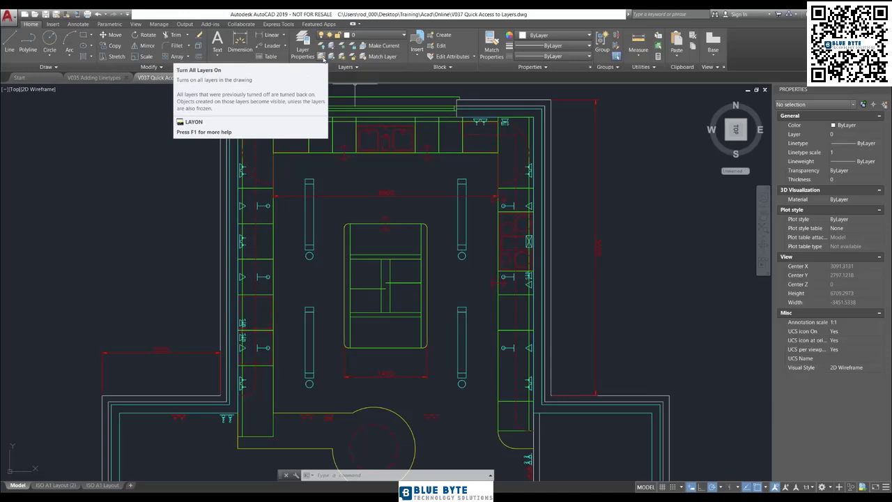
Turn all layers on, freeze Dimensions by picking the horizontal dimension, then thaw all layers
{"action": "left_click", "coordinate": [322, 60]}
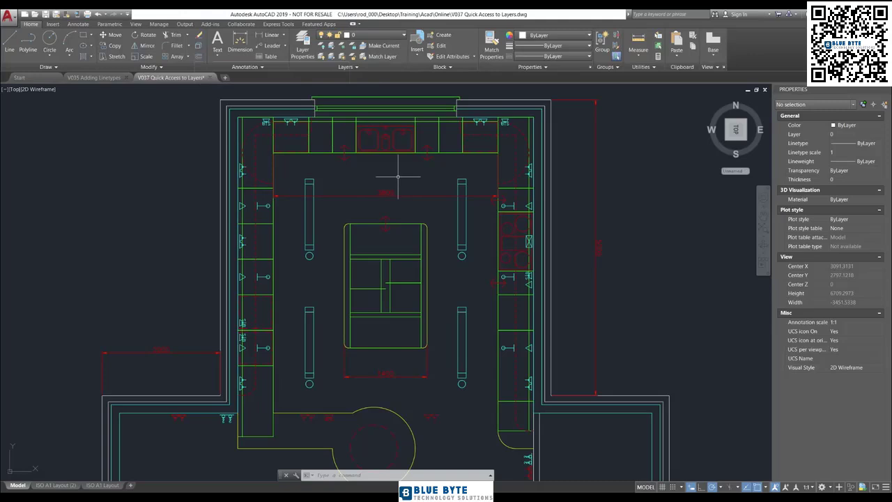
{"action": "left_click", "coordinate": [372, 172]}
{"action": "left_click", "coordinate": [341, 200]}
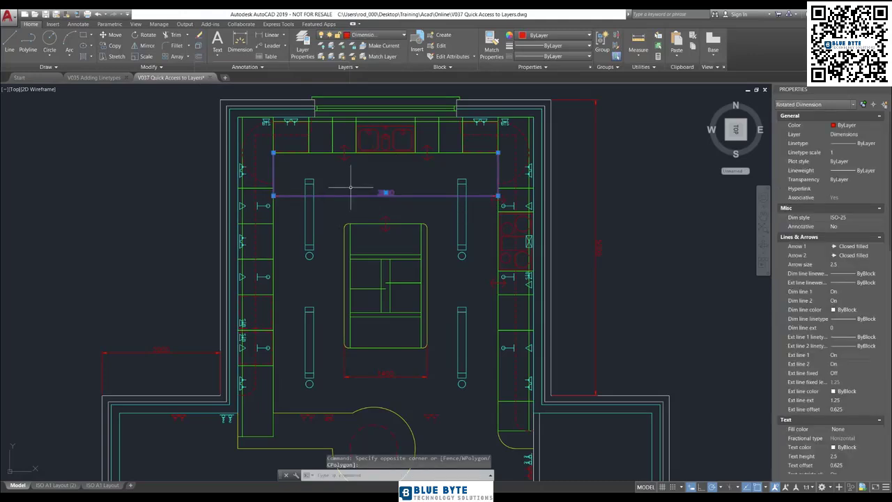
{"action": "left_click", "coordinate": [341, 45]}
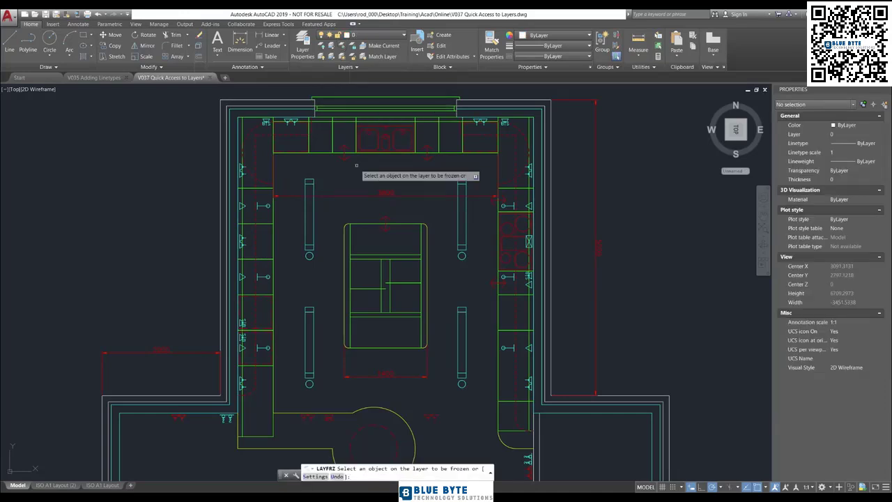
{"action": "left_click", "coordinate": [352, 196]}
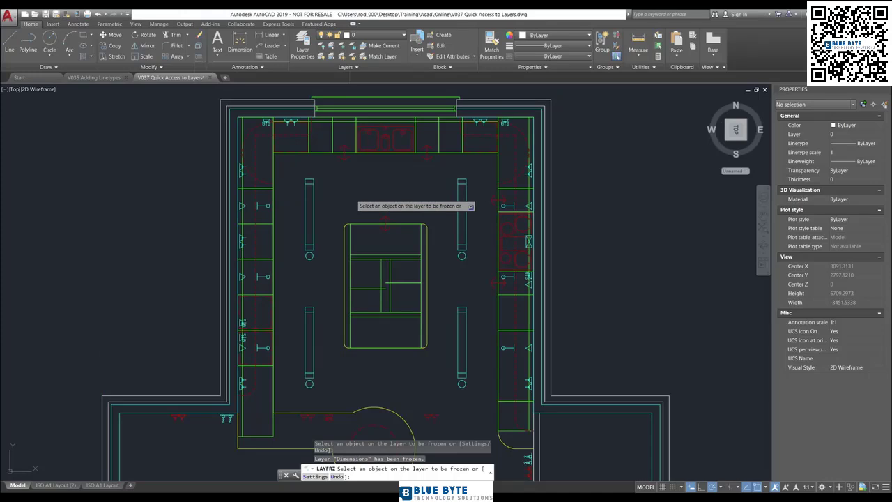
{"action": "key", "text": "Escape"}
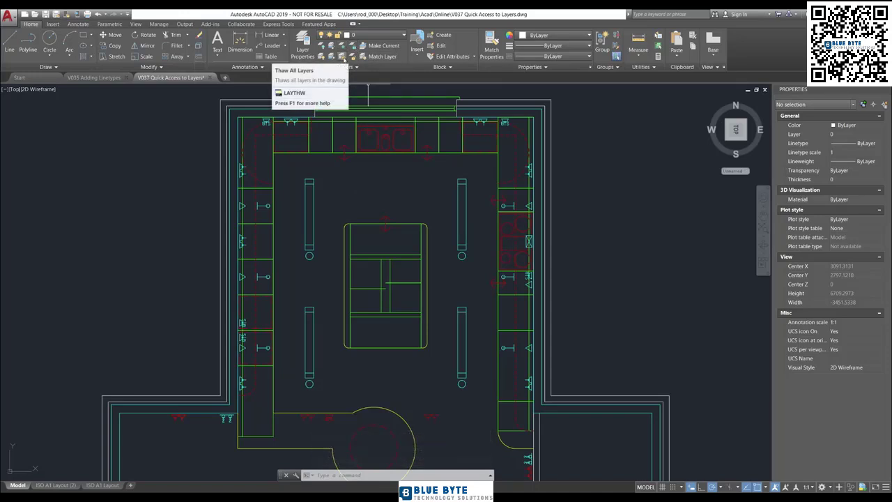
{"action": "left_click", "coordinate": [343, 59]}
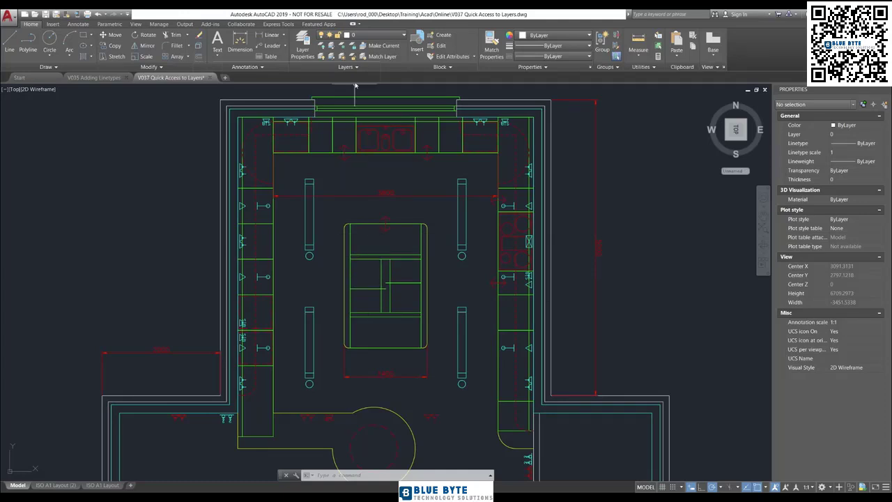
Make CARC01 current by picking a line of the central table
{"action": "left_click", "coordinate": [376, 46]}
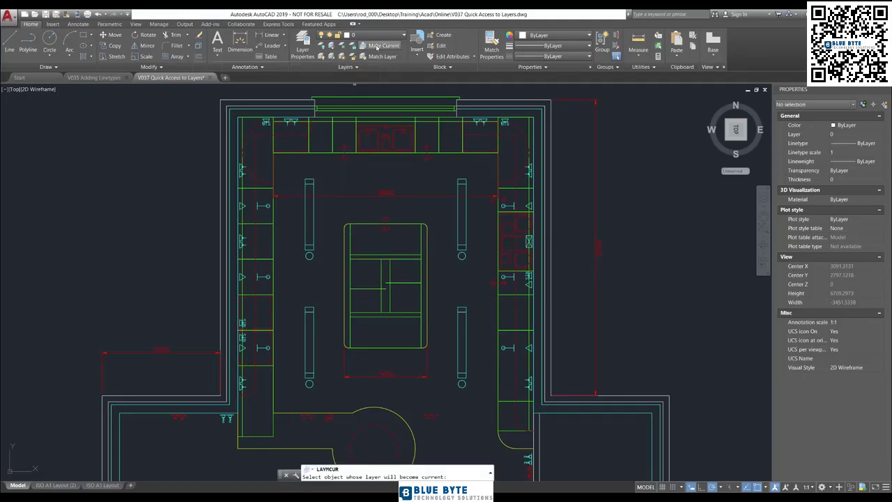
{"action": "left_click", "coordinate": [390, 255]}
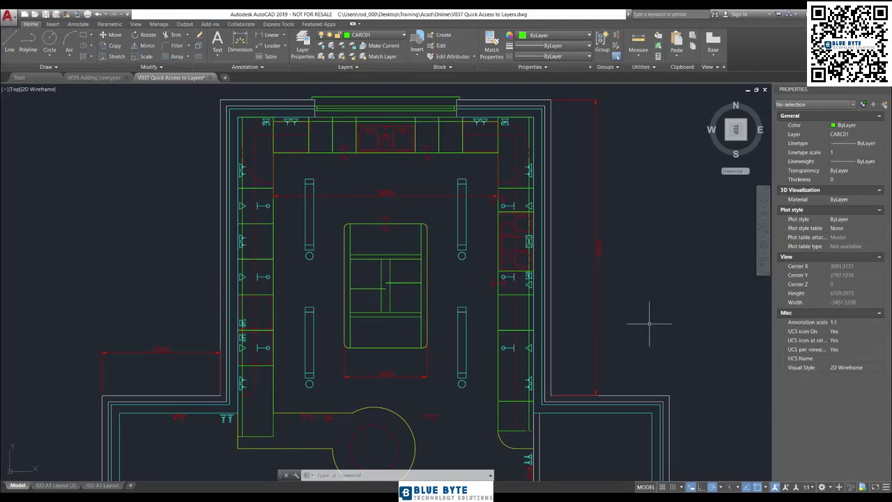
{"action": "key", "text": "Escape"}
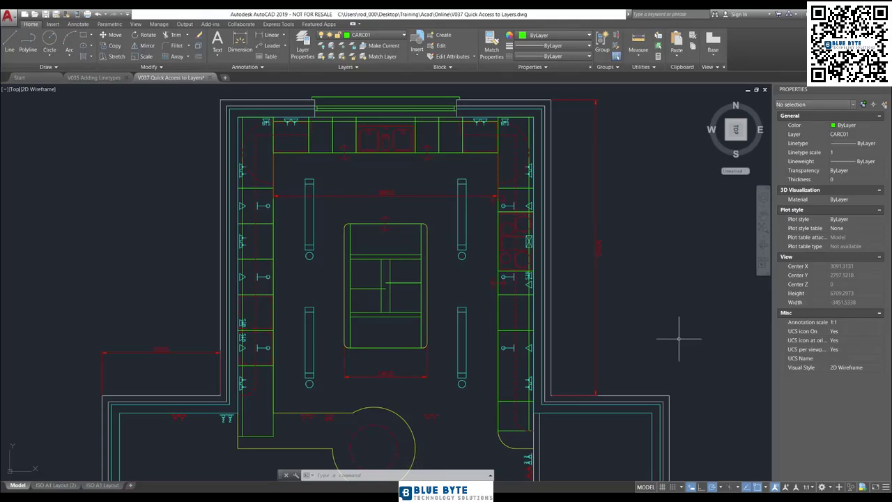
{"action": "left_click", "coordinate": [627, 317]}
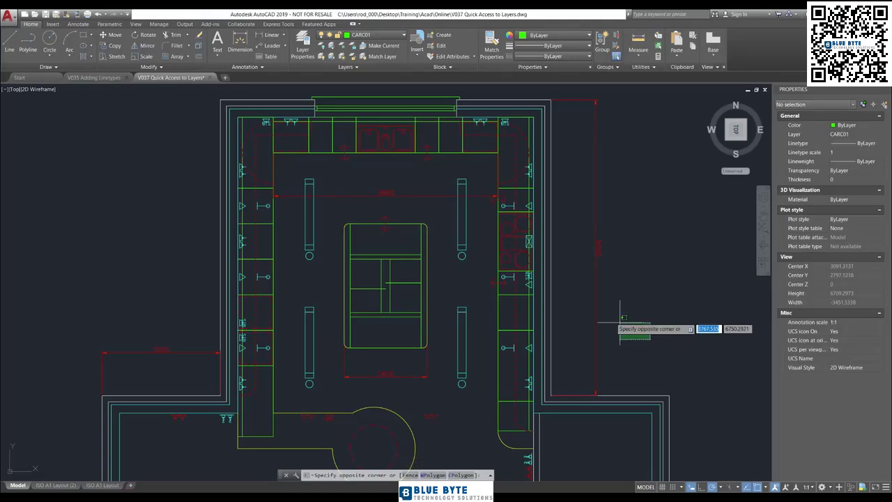
{"action": "left_click", "coordinate": [592, 249]}
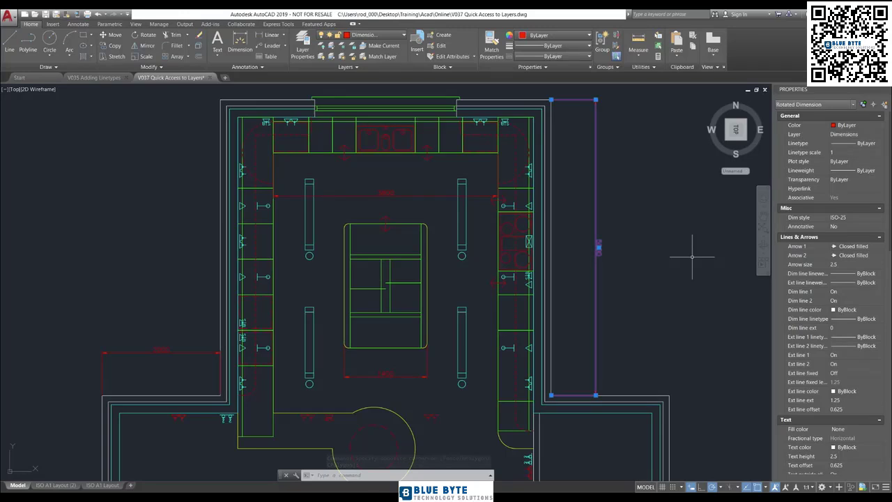
{"action": "key", "text": "Escape"}
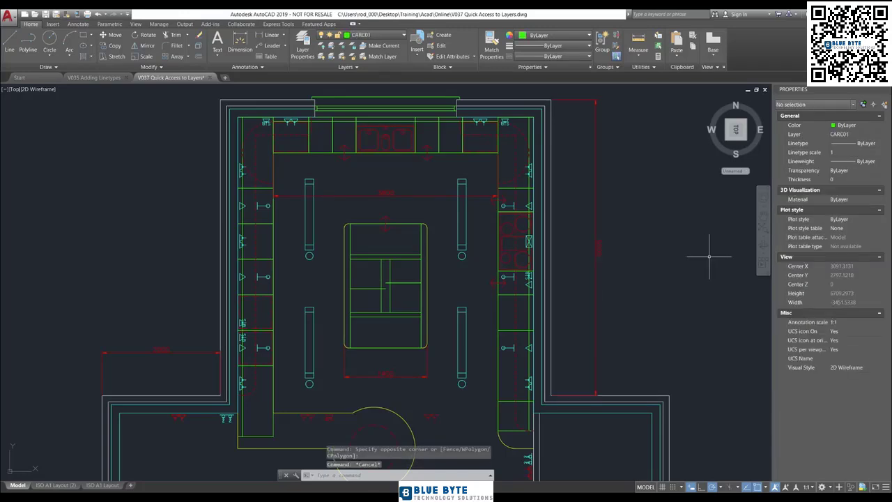
{"action": "left_click", "coordinate": [393, 35]}
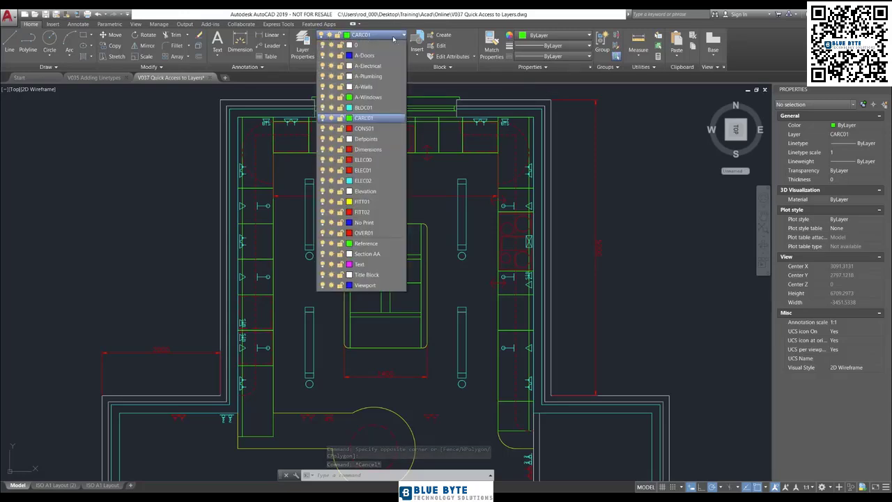
{"action": "left_click", "coordinate": [393, 36]}
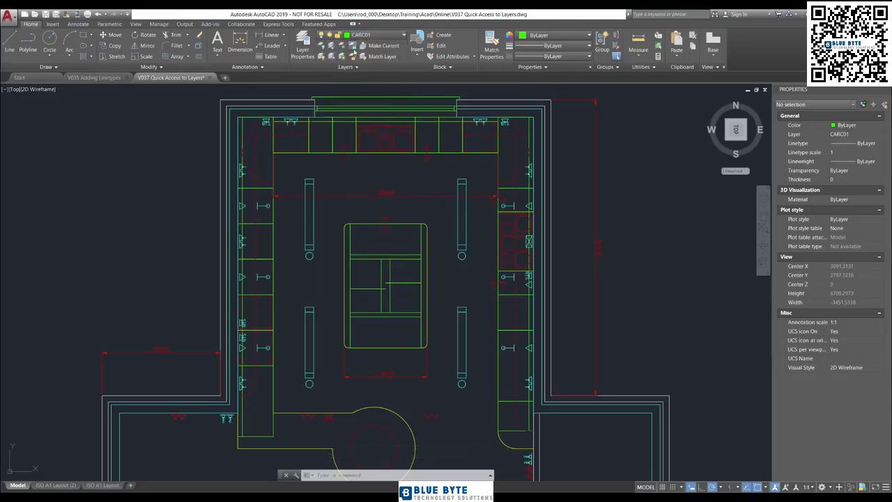